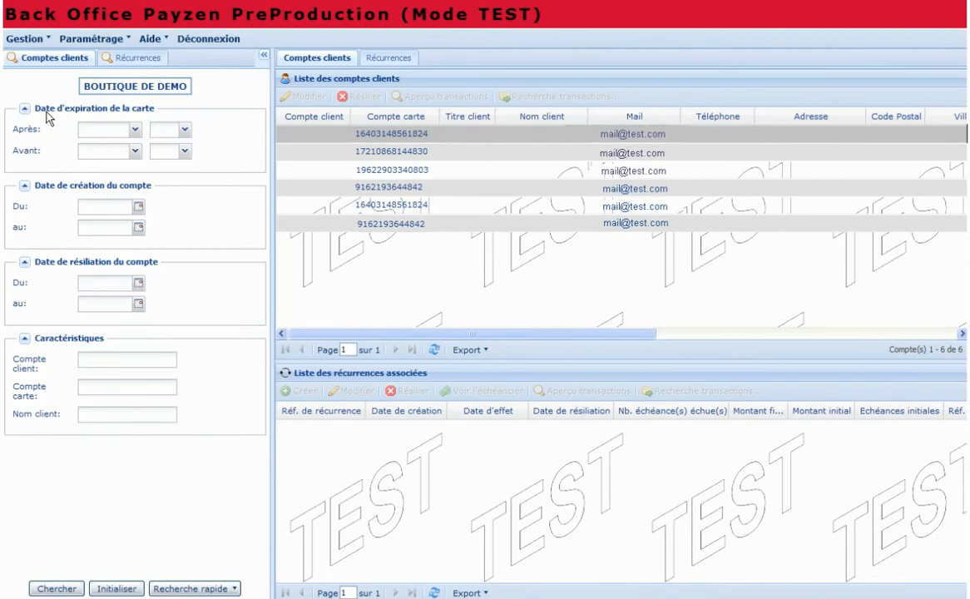
- Review the general, 3DS and client details of the first card account in the customer accounts list, and close the details
left_click(367, 134)
double_click(367, 137)
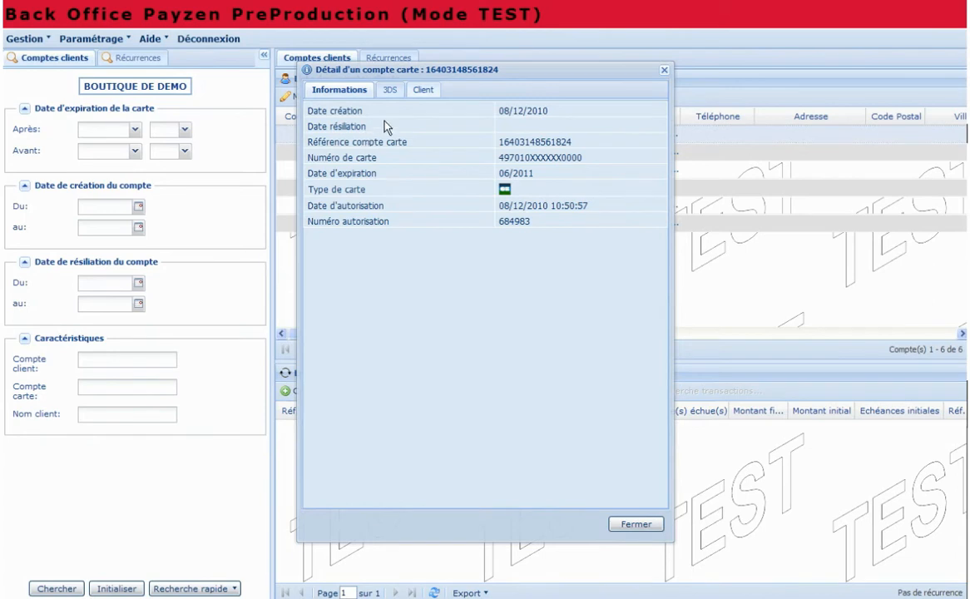
left_click(390, 90)
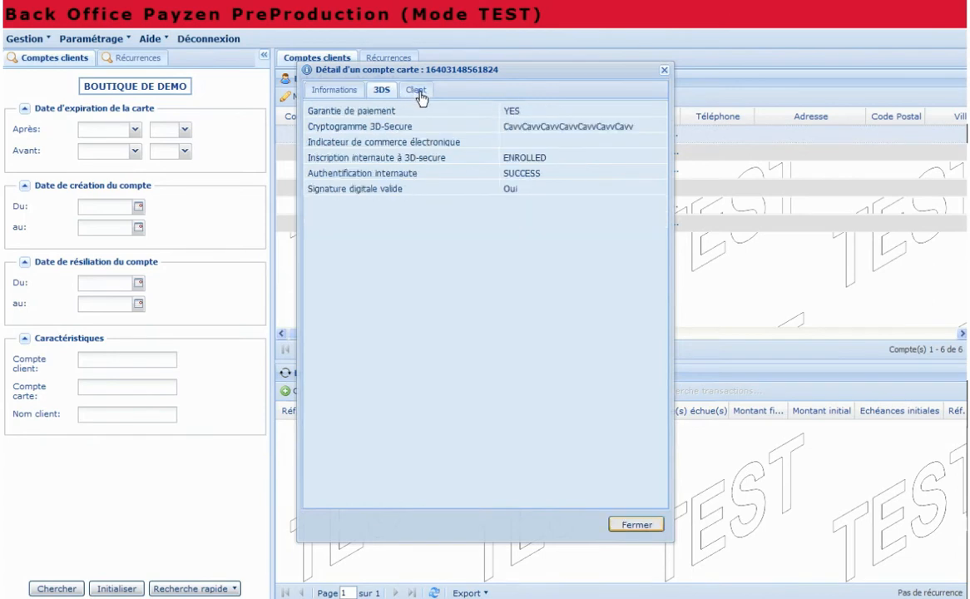
left_click(417, 91)
left_click(634, 526)
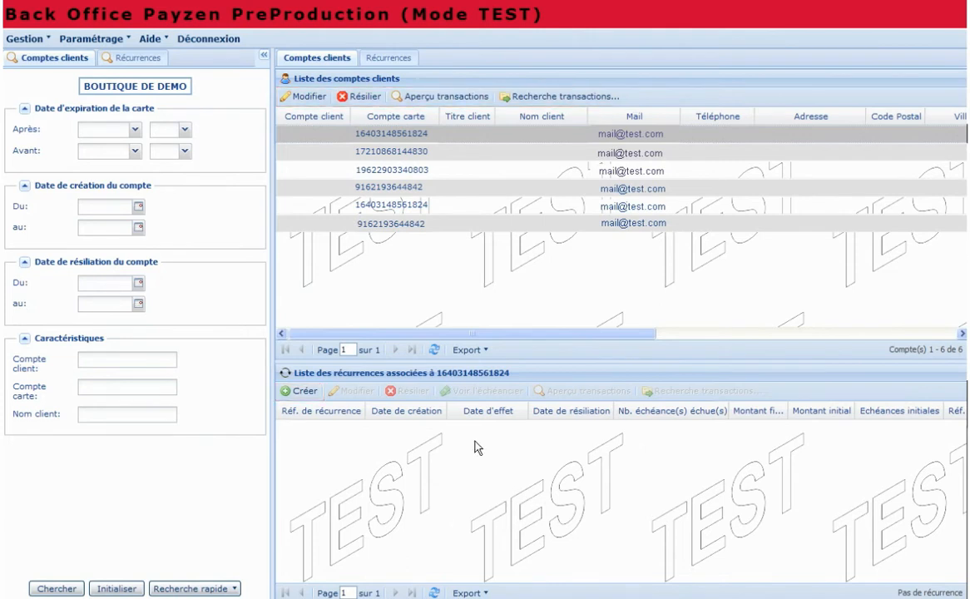
- Open and validate the first card account's customer information form, and terminate that account with termination date 14/01/11
right_click(411, 136)
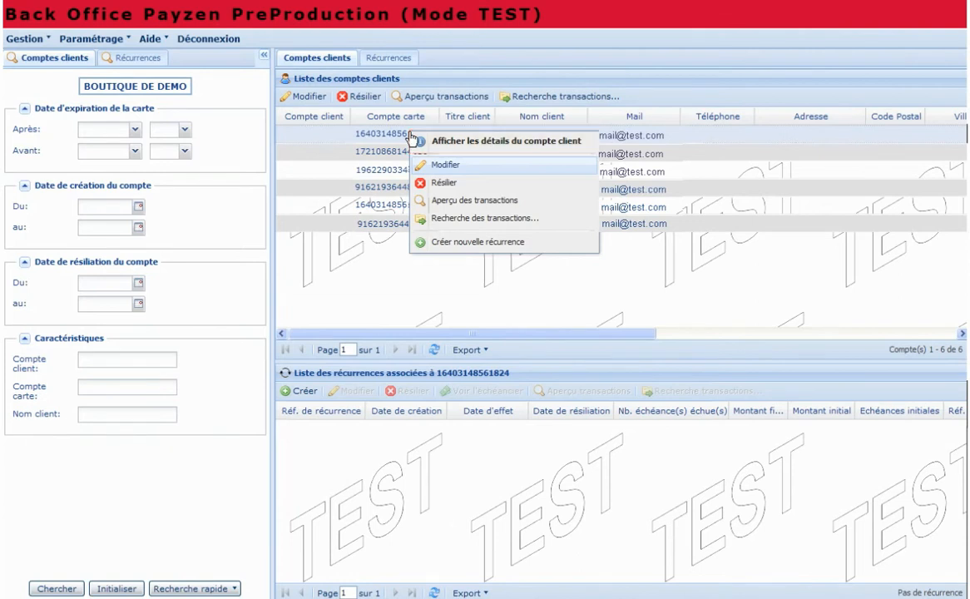
left_click(483, 164)
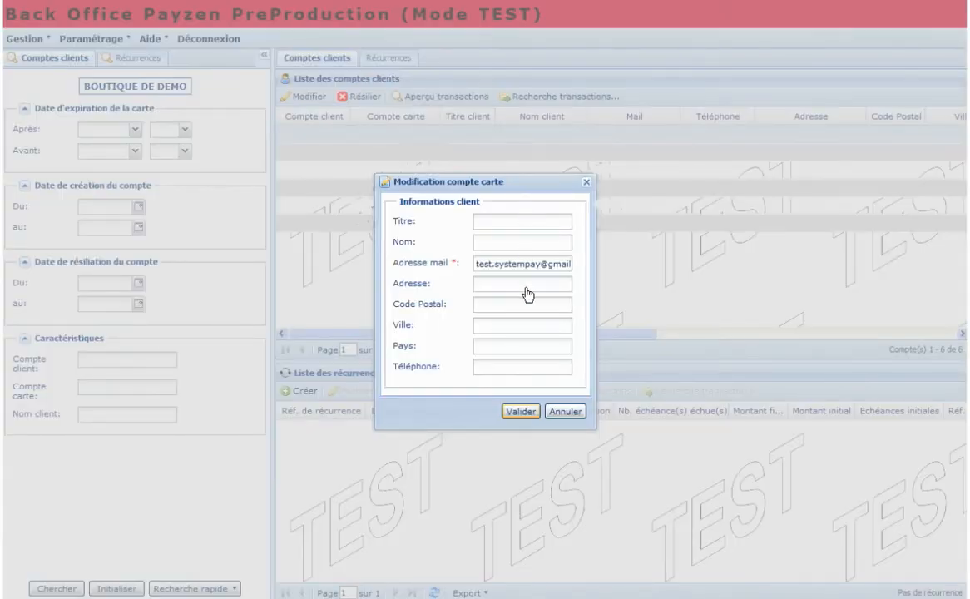
left_click(526, 411)
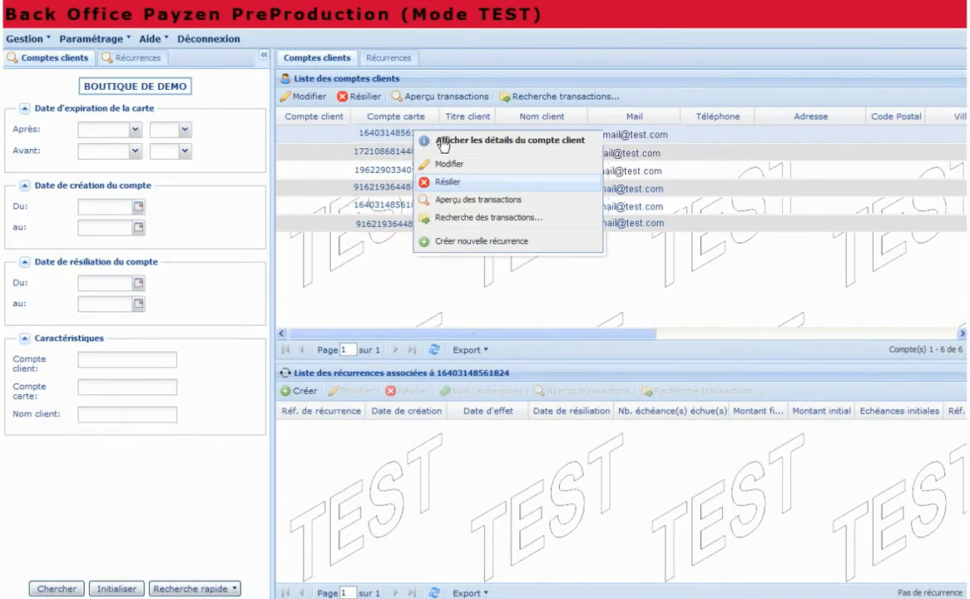
left_click(428, 182)
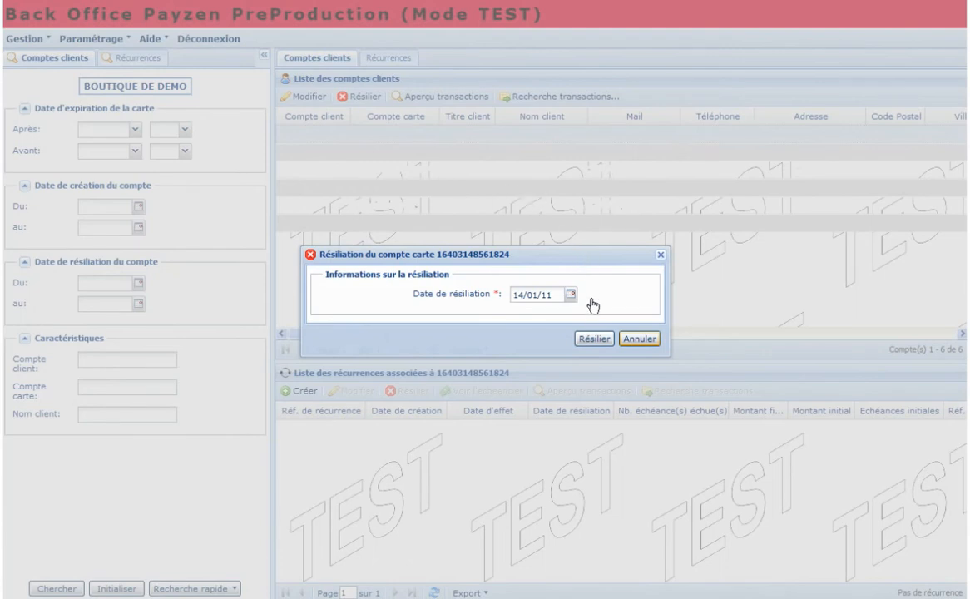
left_click(594, 338)
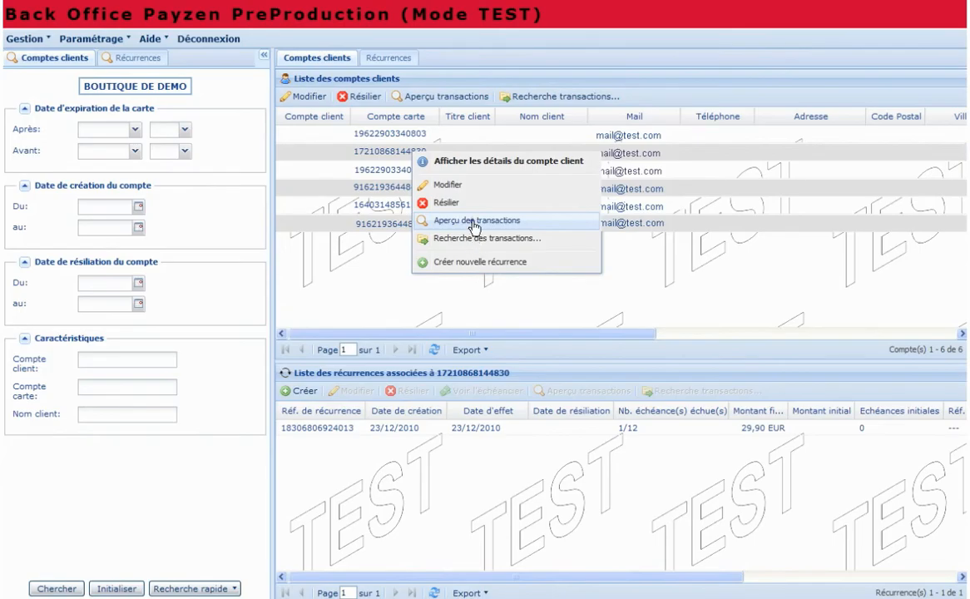
- Preview the second card account's transactions, checking payments in progress and remitted payments, and close the preview
left_click(434, 220)
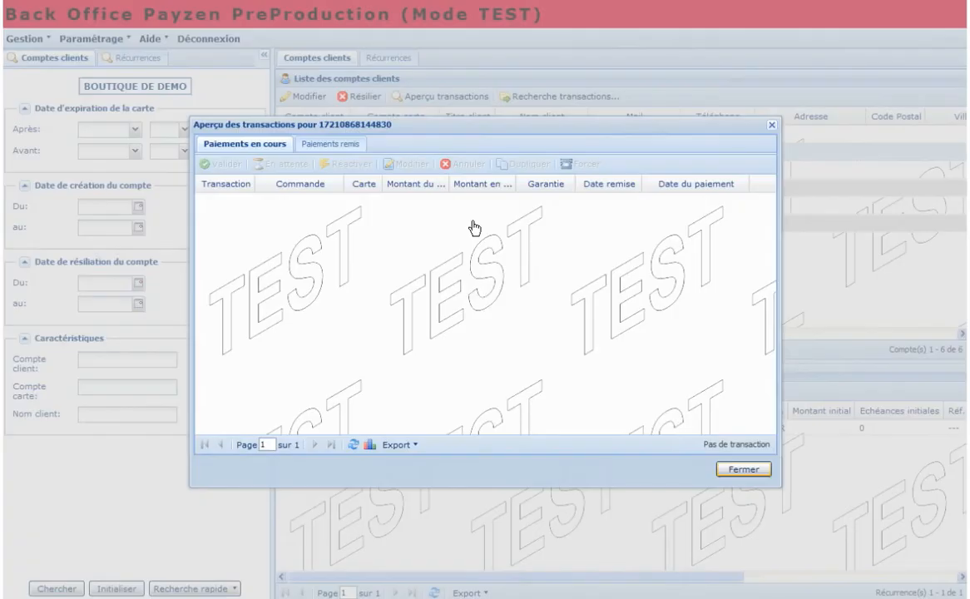
left_click(325, 146)
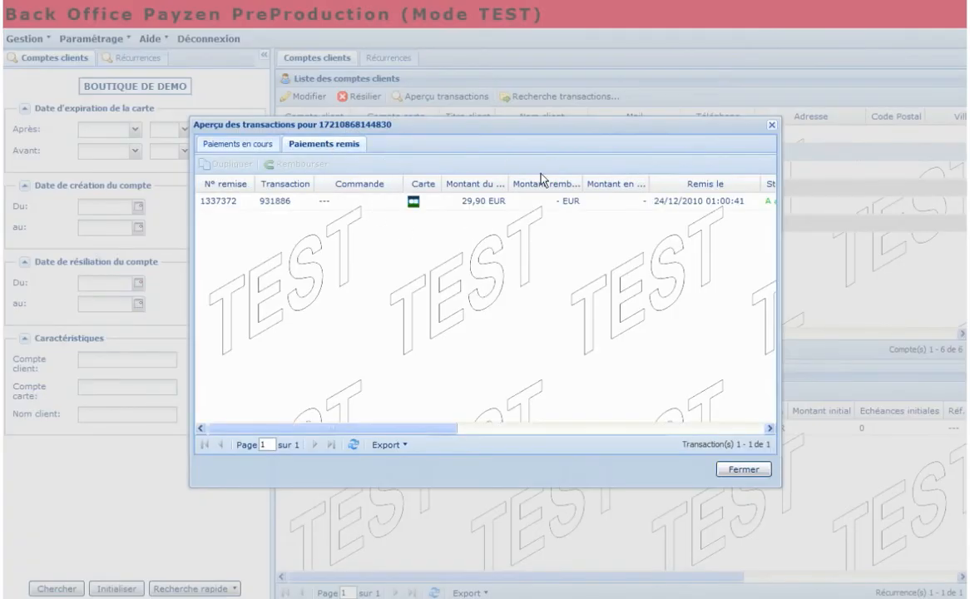
left_click(738, 471)
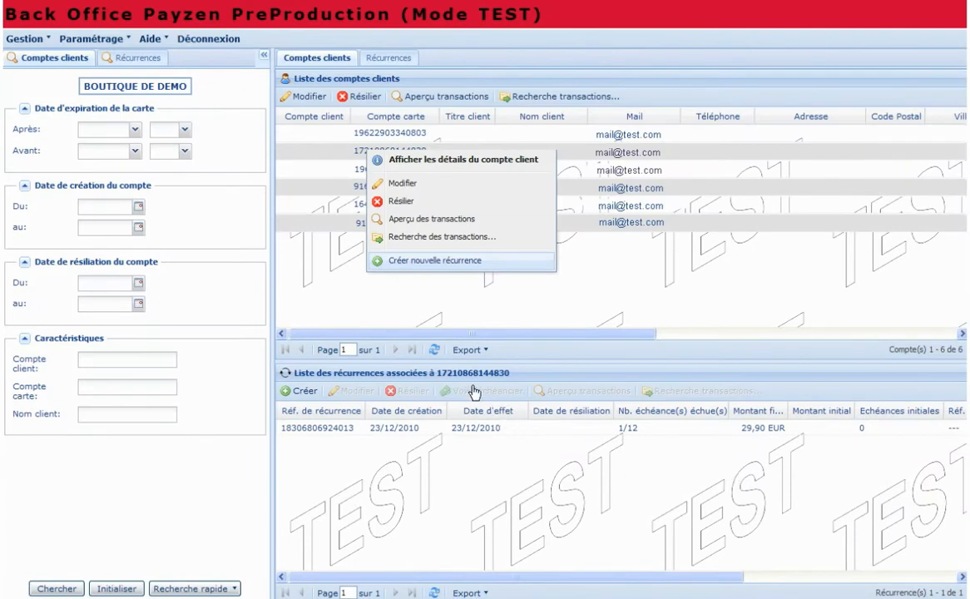
- Start a new recurrence for the second card account with shop BOUTIQUE DE TEST, the order reference filled in and manual validation off
left_click(433, 262)
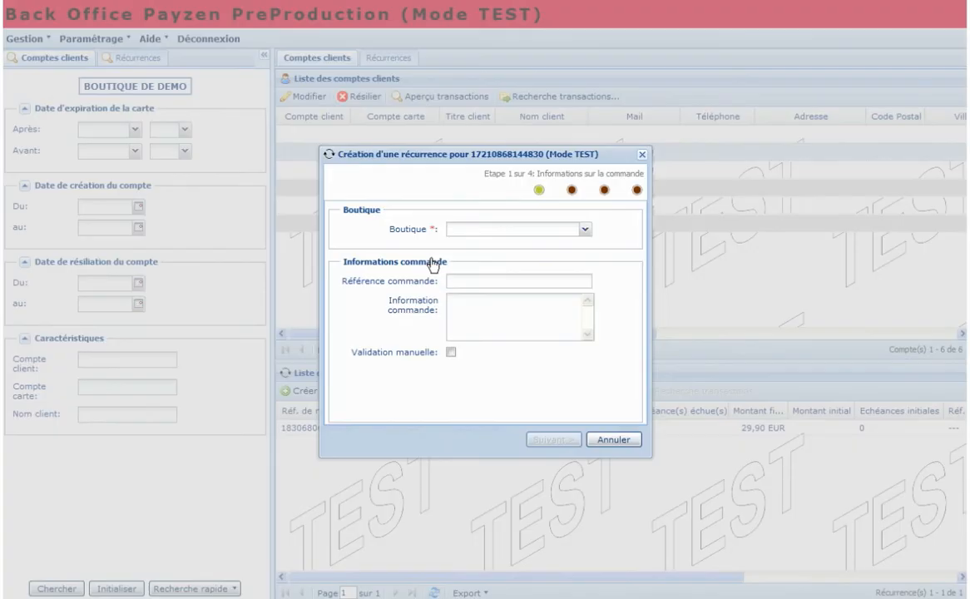
left_click(525, 231)
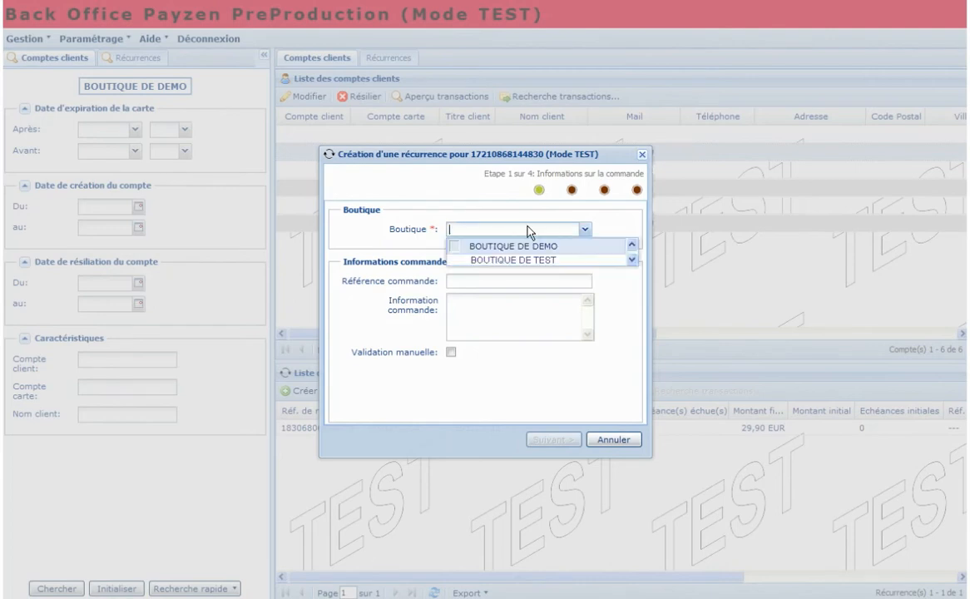
left_click(473, 261)
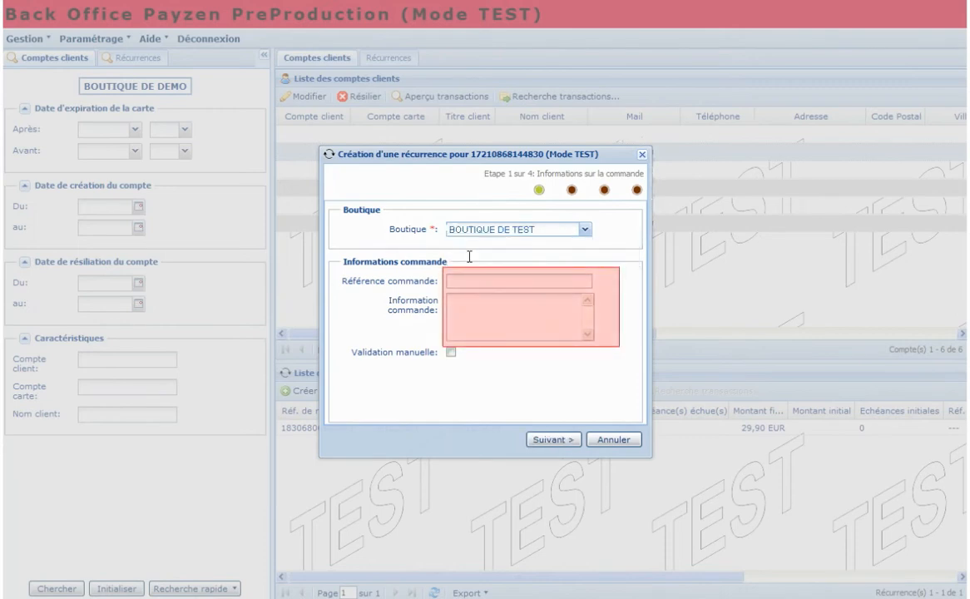
left_click(471, 280)
type("K2356")
left_click(451, 352)
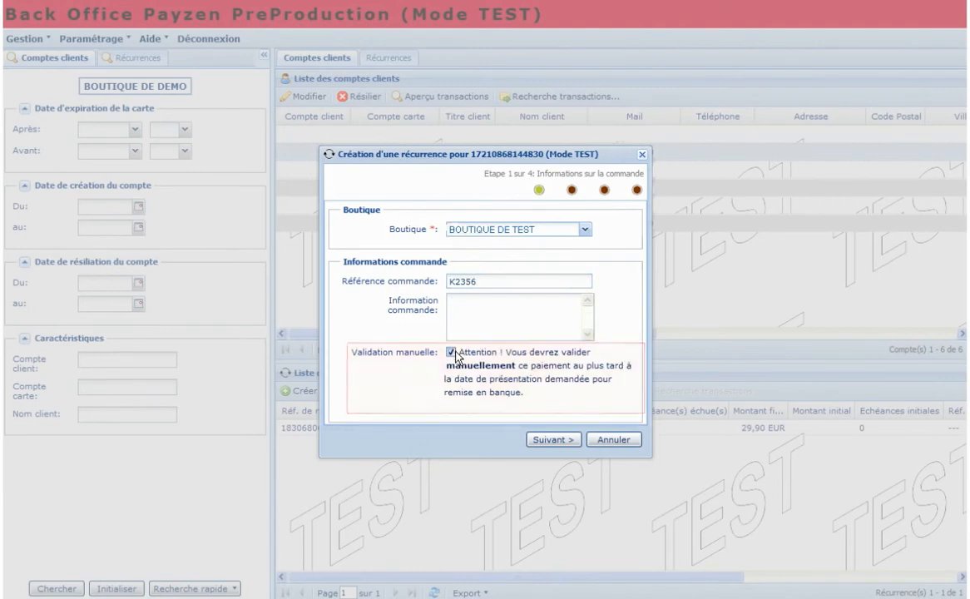
left_click(451, 352)
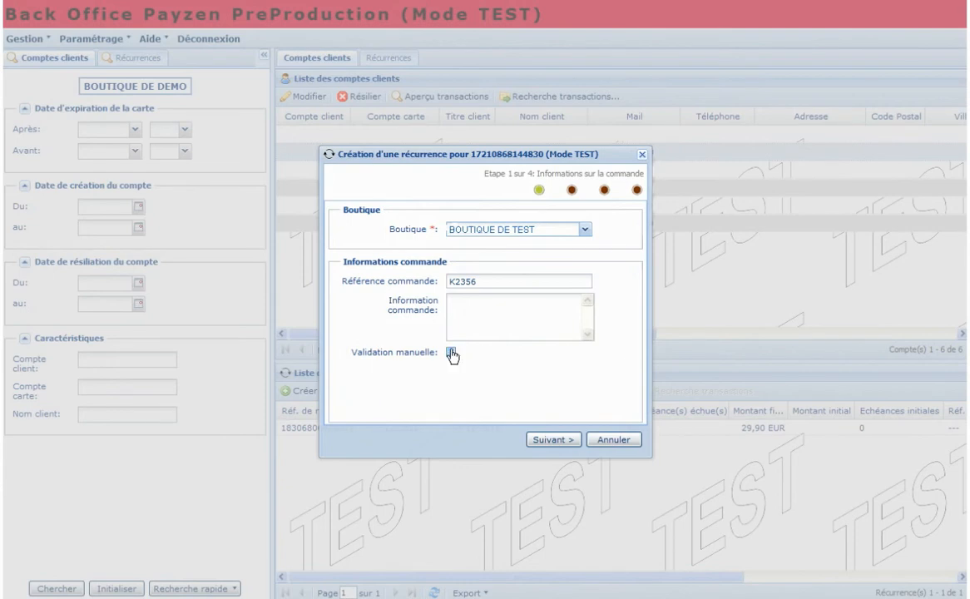
left_click(562, 440)
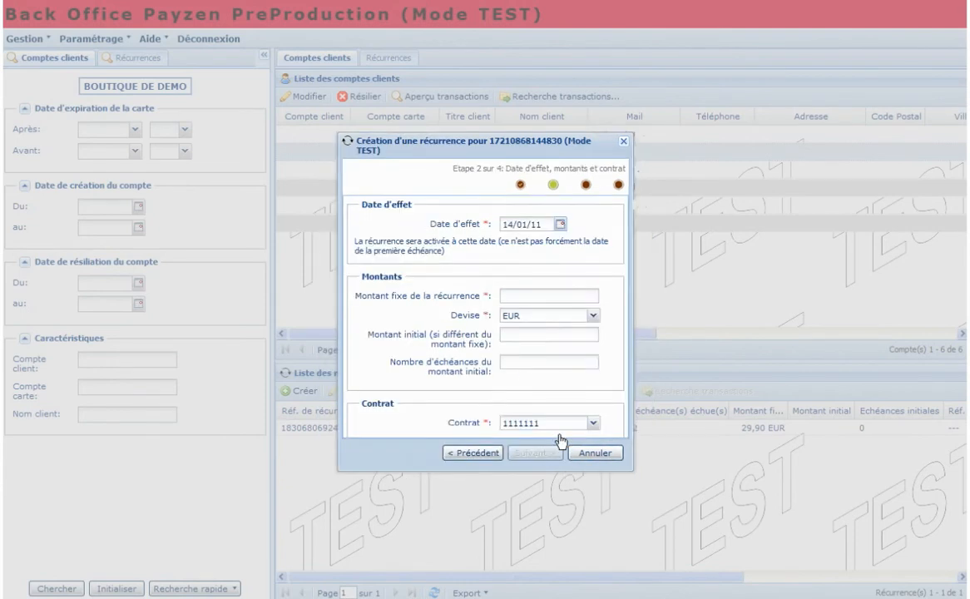
- Set the recurrence's effective date to 30/01/11, its fixed amount to 100 EUR and its initial amount to 15 for 3 instalments
left_click(560, 231)
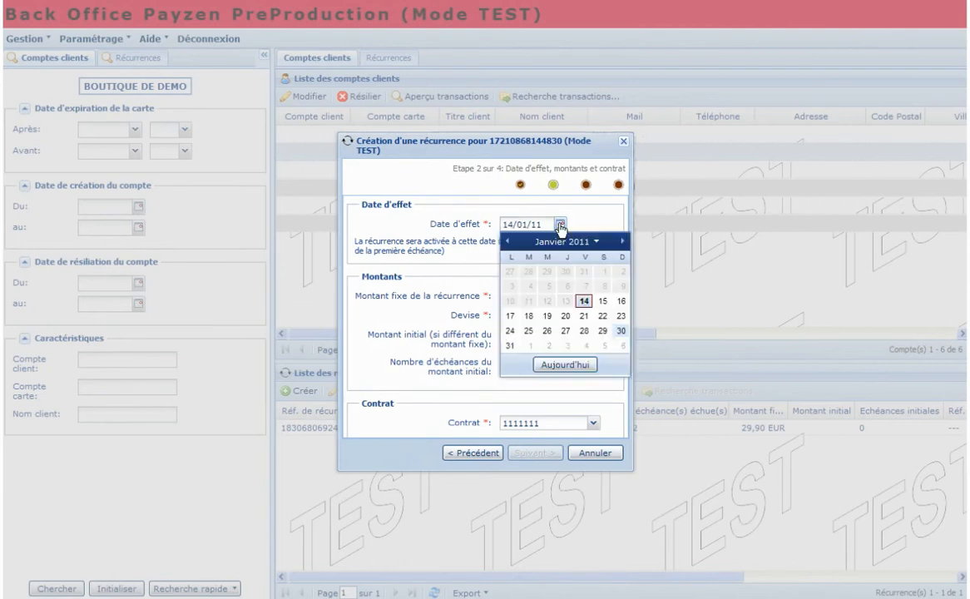
left_click(620, 331)
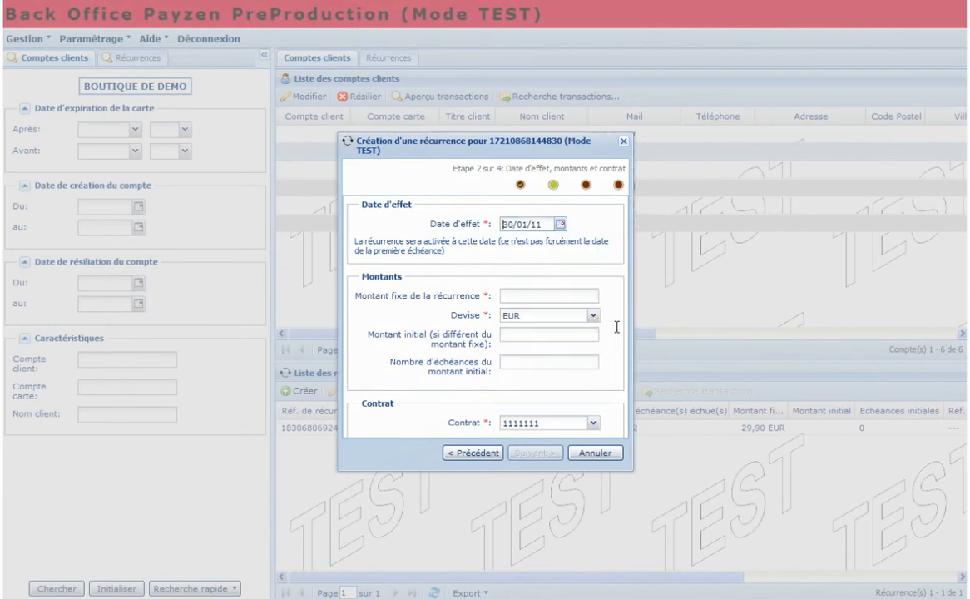
left_click(541, 334)
type("15")
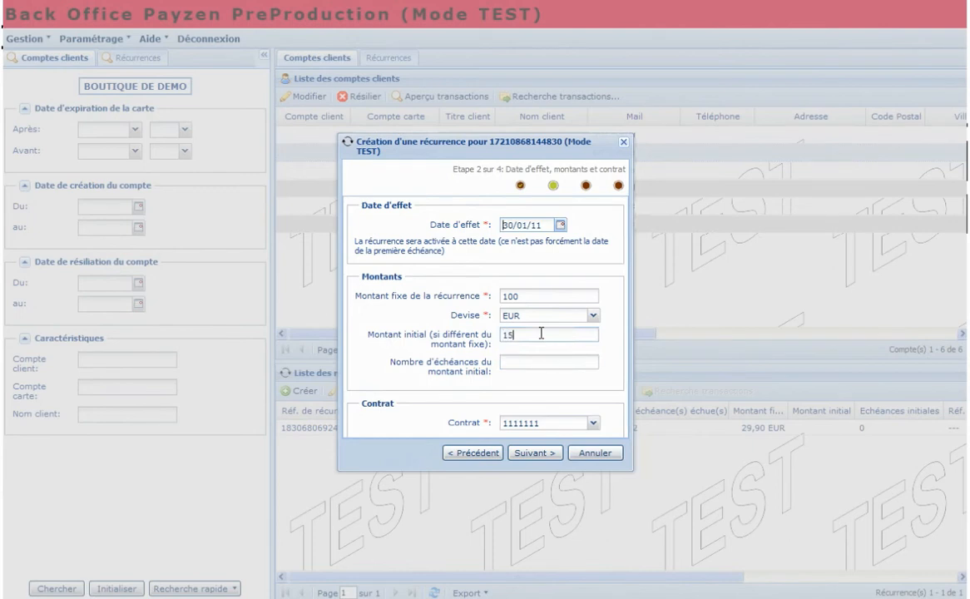
left_click(546, 362)
type("3")
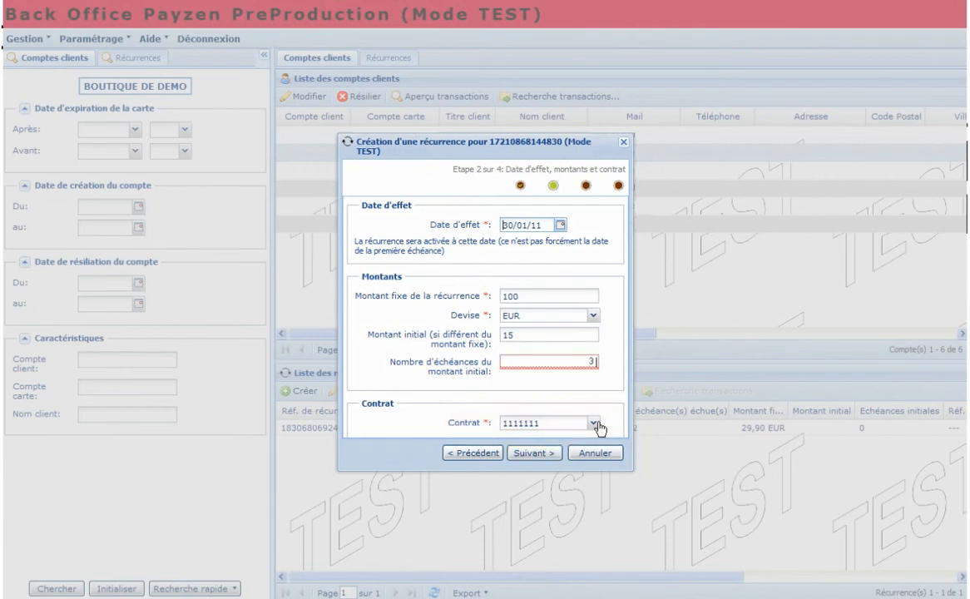
left_click(537, 456)
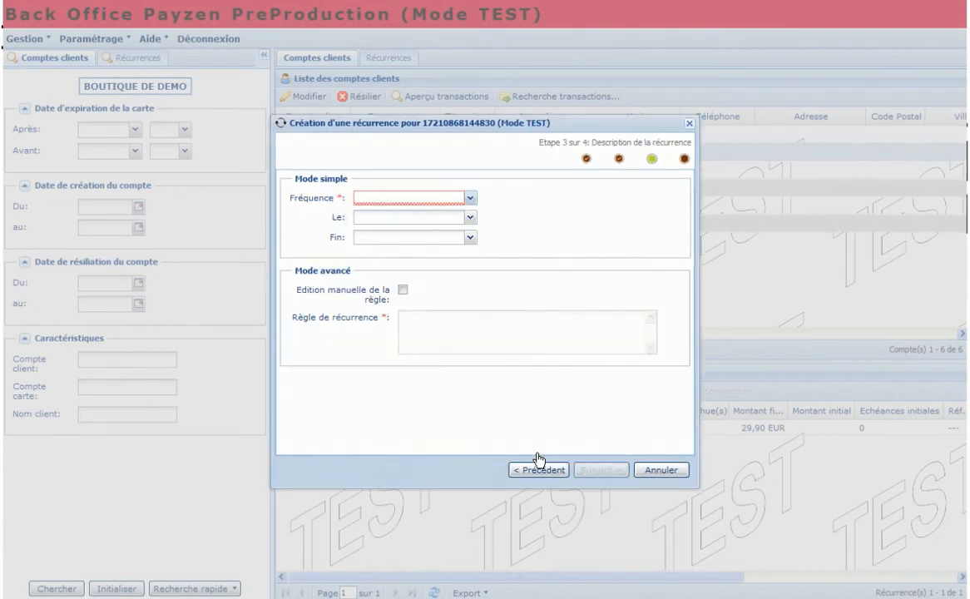
- Schedule the recurrence for every month (Tous les mois) on day 9, ending after 12 instalments (Nombre d'échéances)
left_click(450, 199)
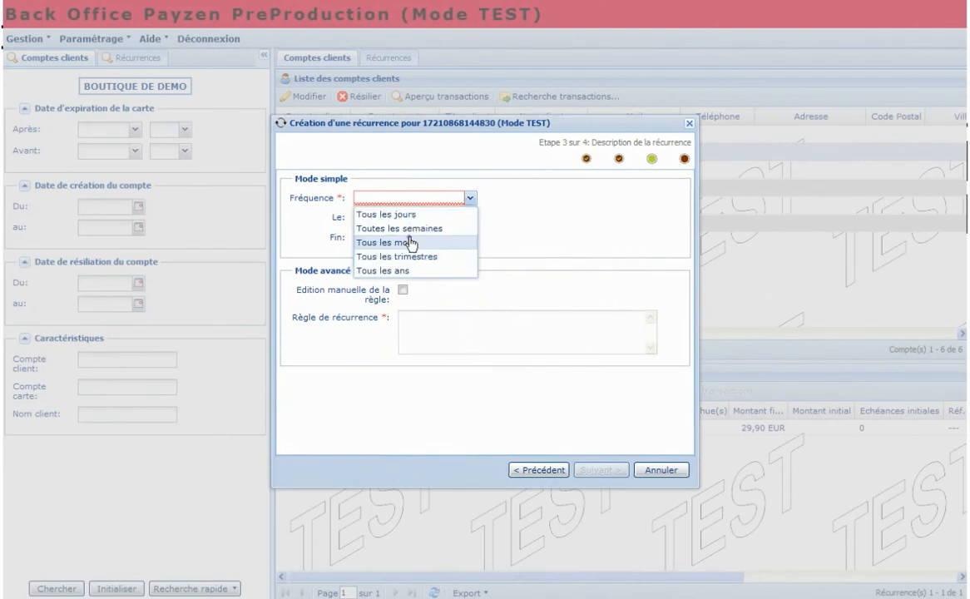
left_click(406, 243)
left_click(426, 217)
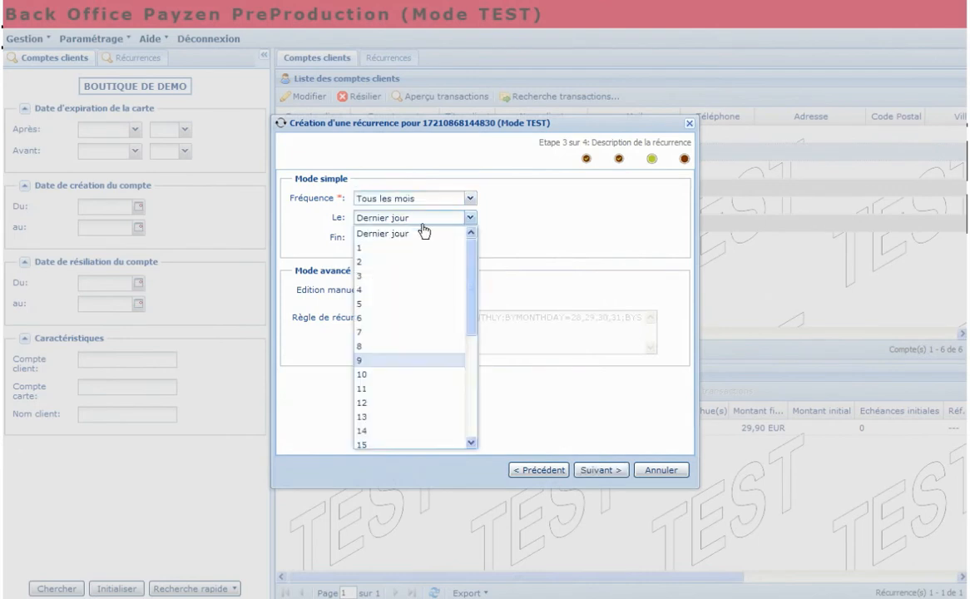
left_click(364, 361)
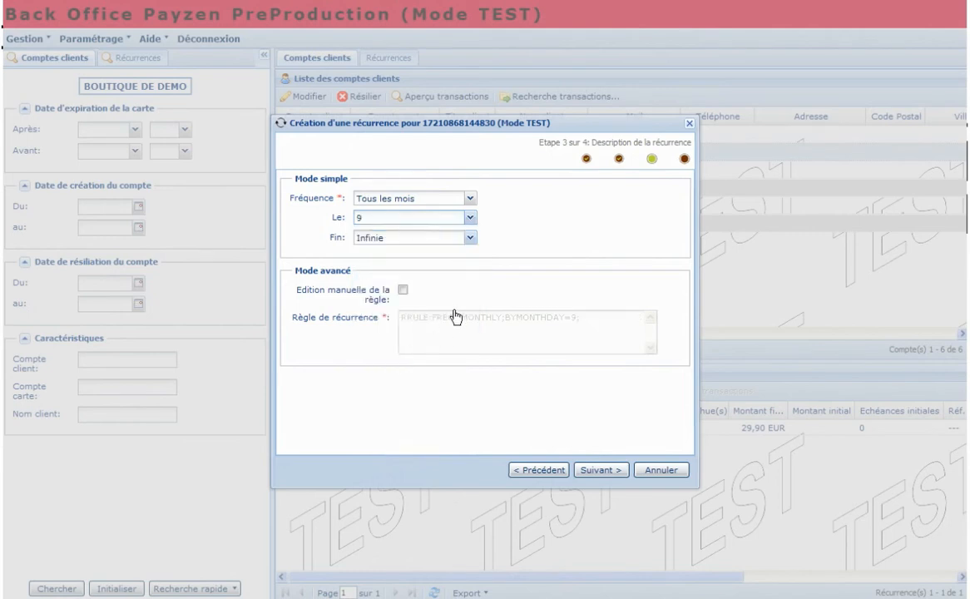
left_click(469, 238)
left_click(429, 268)
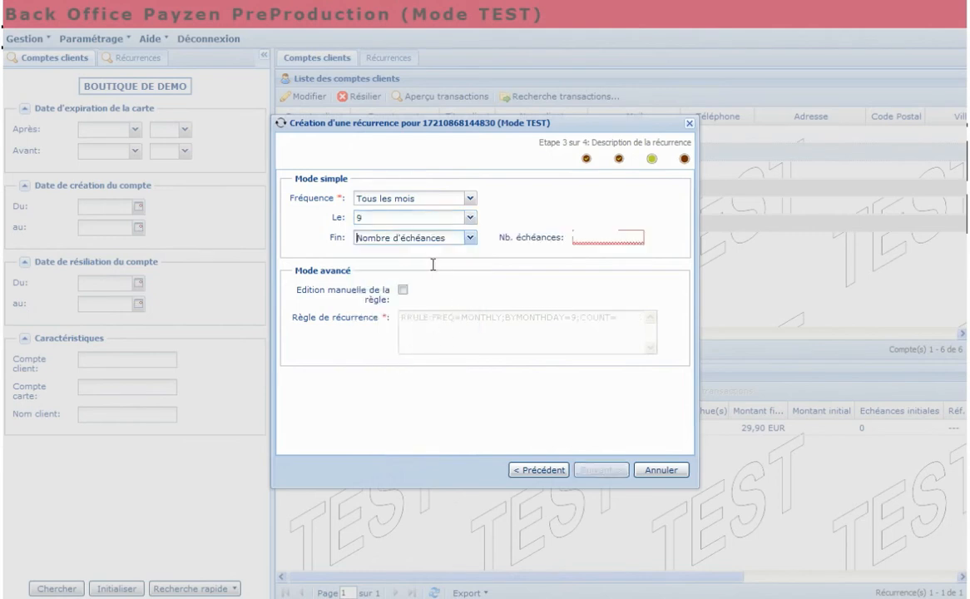
type("12")
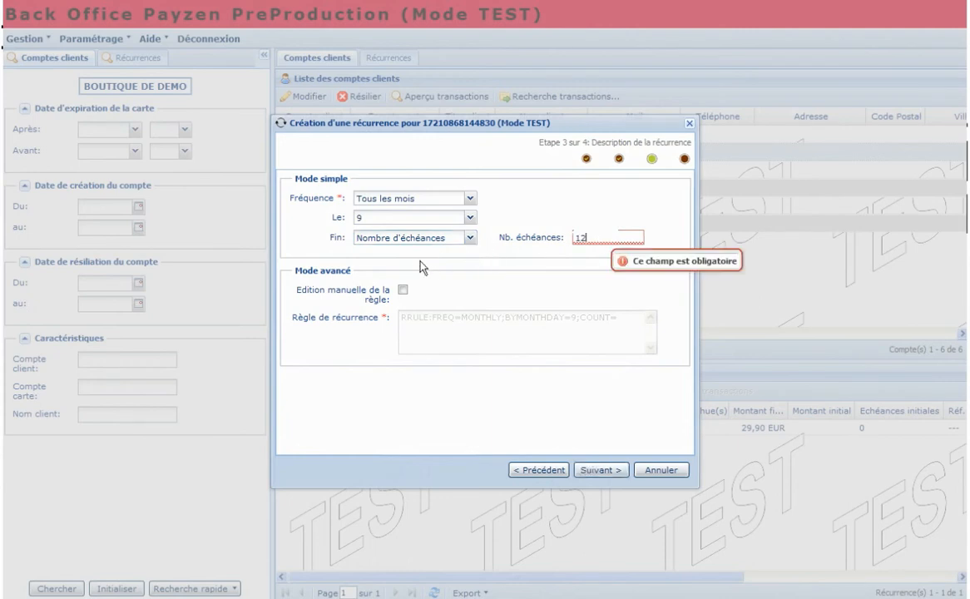
- Enable manual editing of the recurrence rule, create the recurrence from the summary, and close its details
left_click(403, 290)
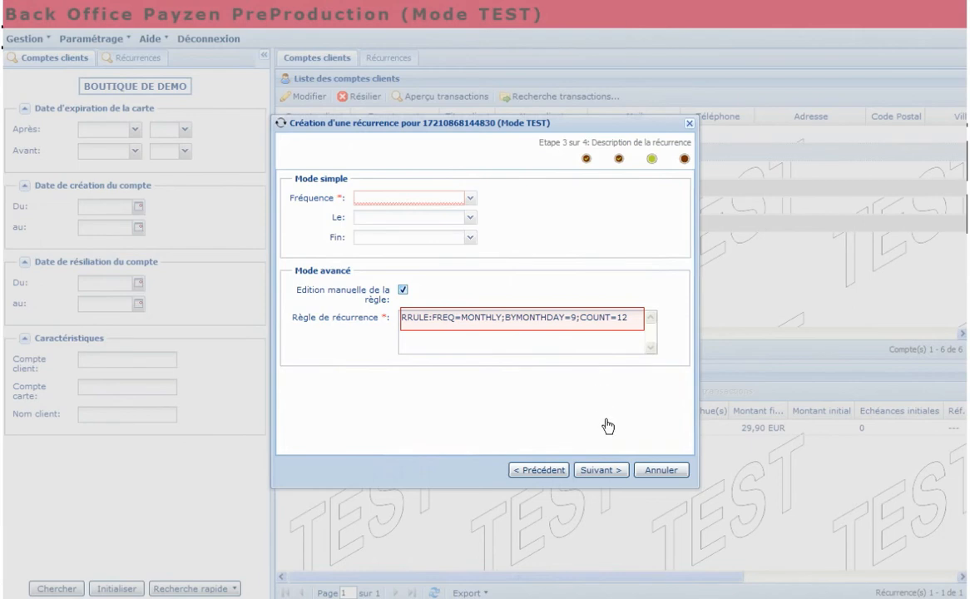
left_click(613, 470)
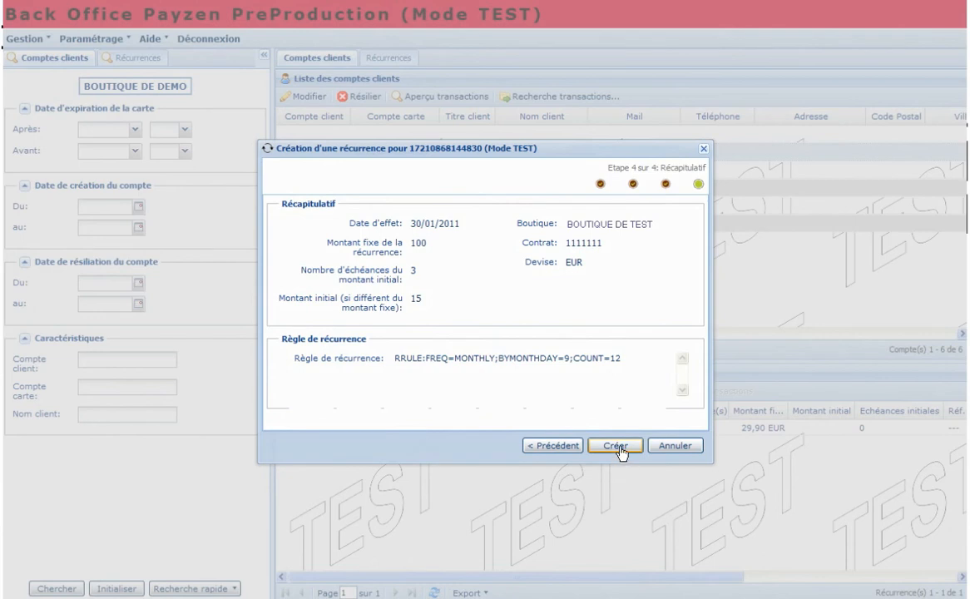
left_click(620, 447)
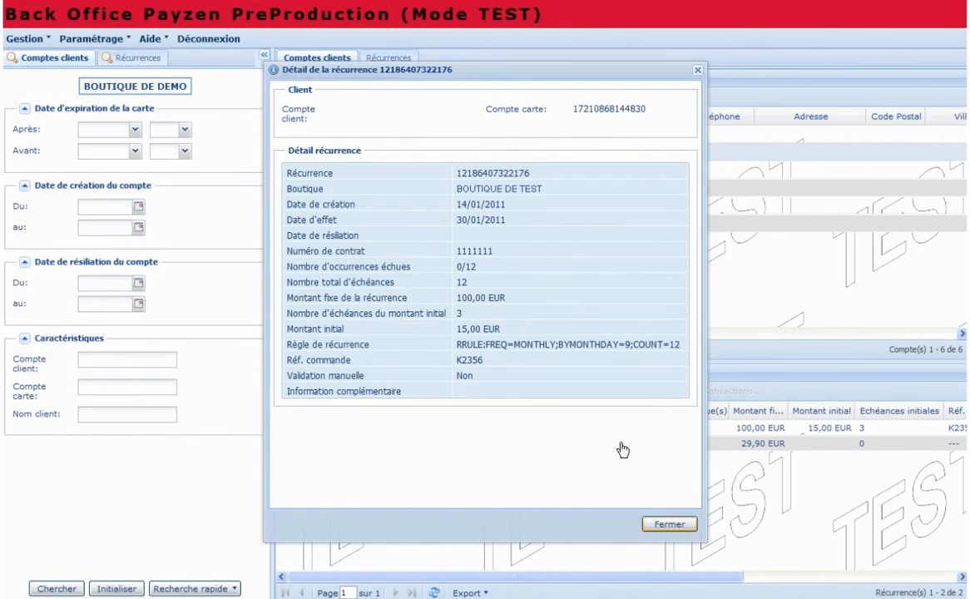
left_click(669, 524)
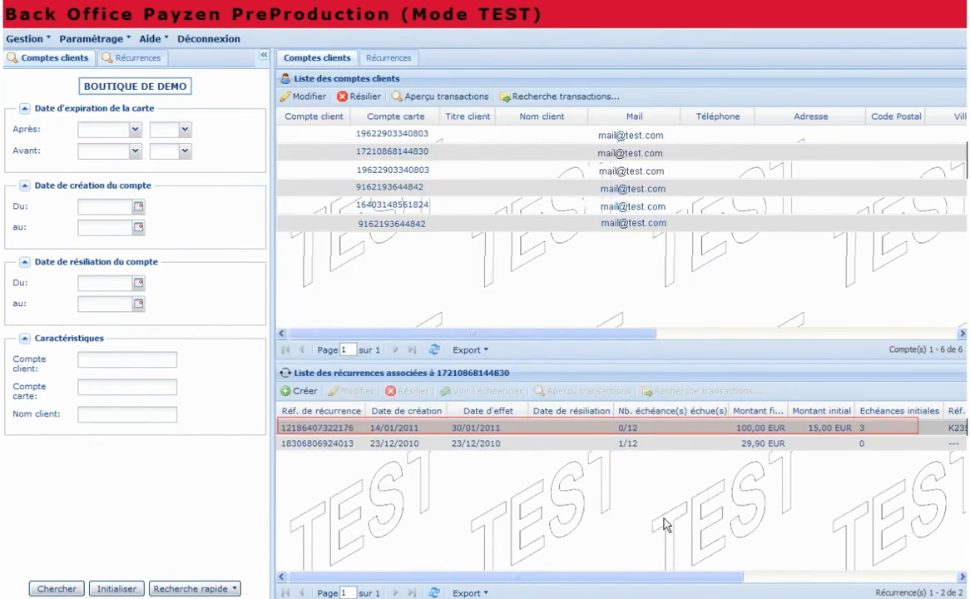
- Select the new recurrence, switch to the full recurrences list, and preview the transactions of the recurrence created on 23/12/2010
left_click(540, 428)
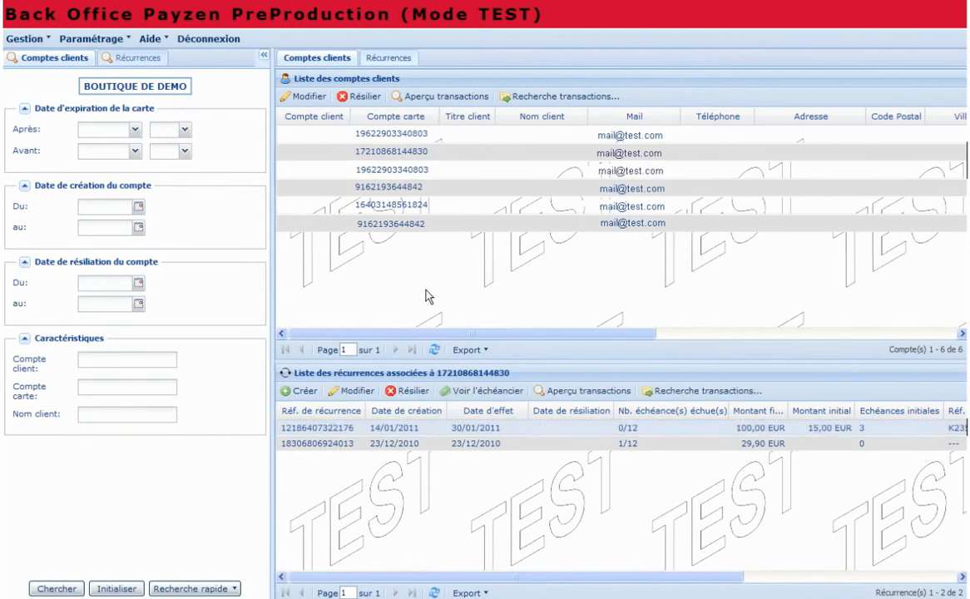
left_click(376, 56)
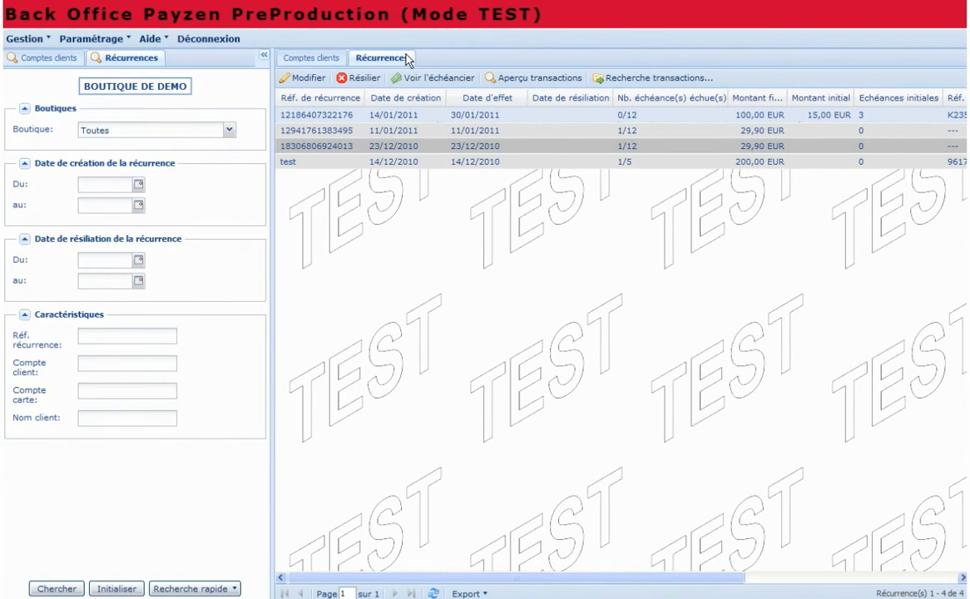
left_click(477, 146)
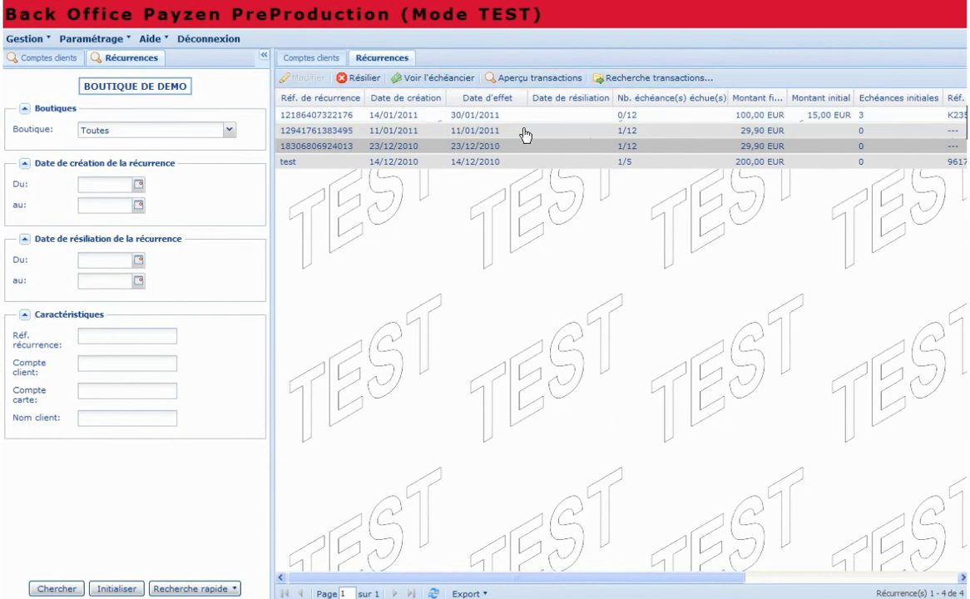
left_click(543, 78)
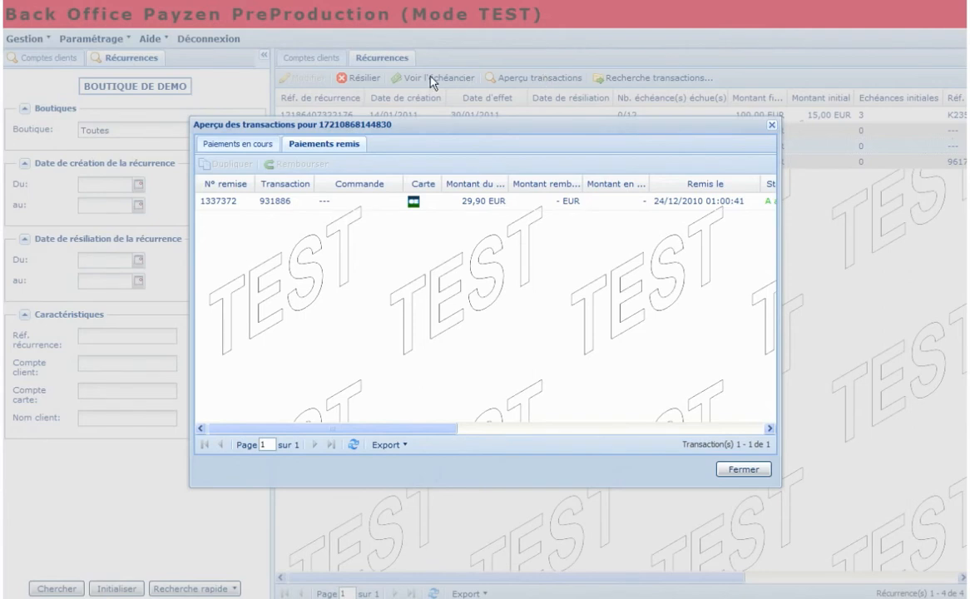
- Show the payments in progress (Paiements en cours) in the transaction preview of the recurrence
left_click(234, 143)
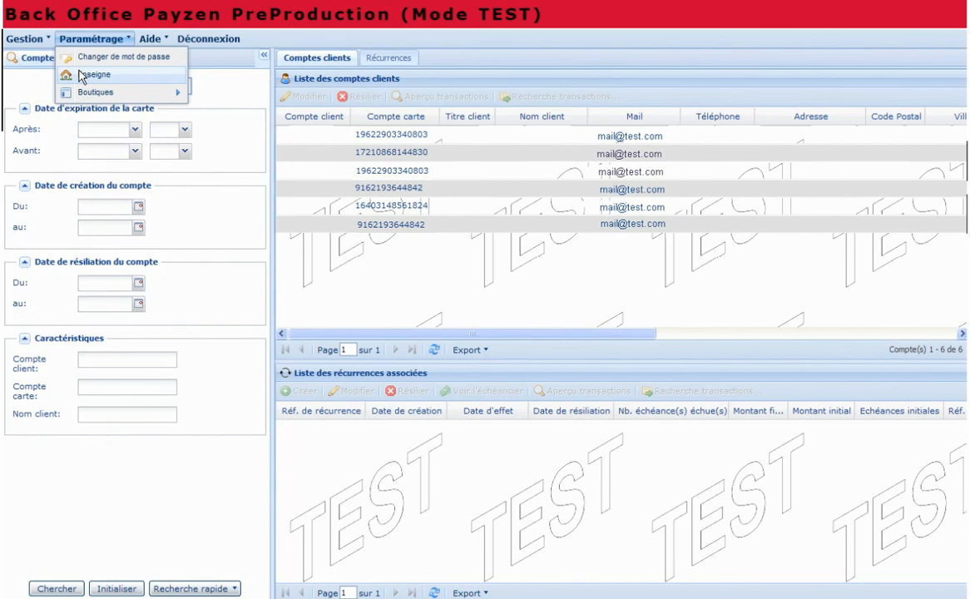
- In the merchant's subscription settings (Paramètres abonnement), set the alert delay for identifiers close to a due date to 6 days and save
left_click(80, 73)
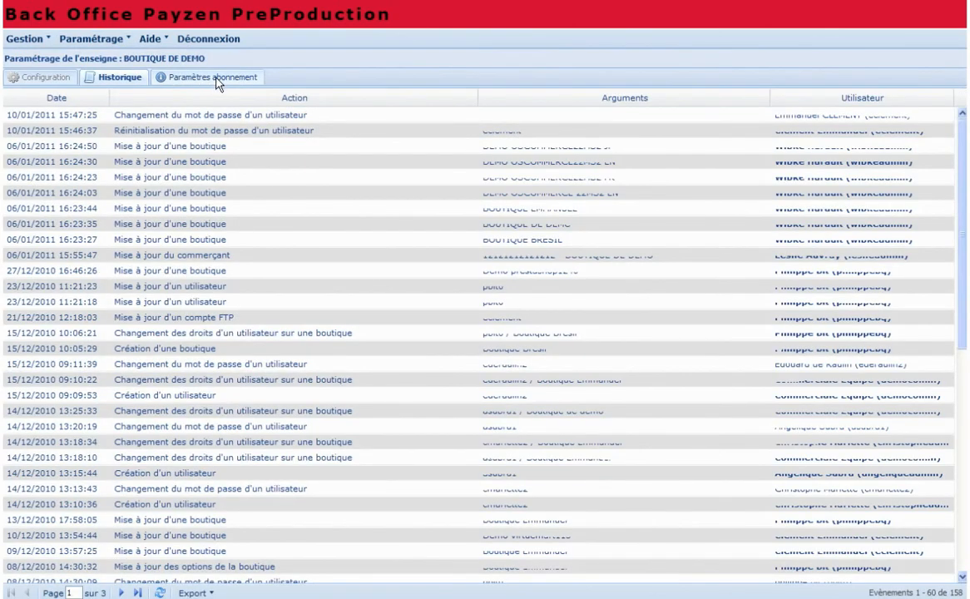
left_click(215, 77)
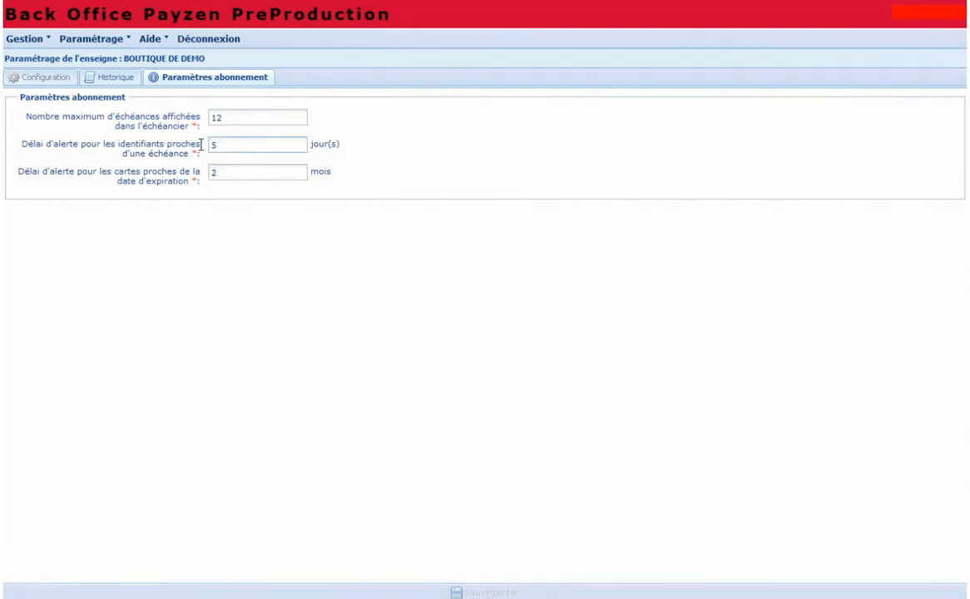
type("6")
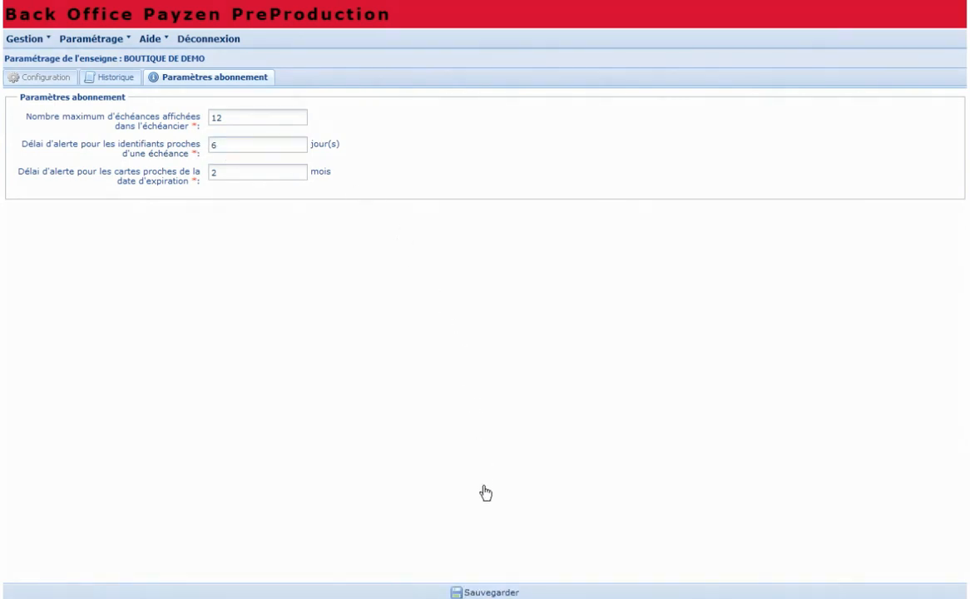
left_click(488, 592)
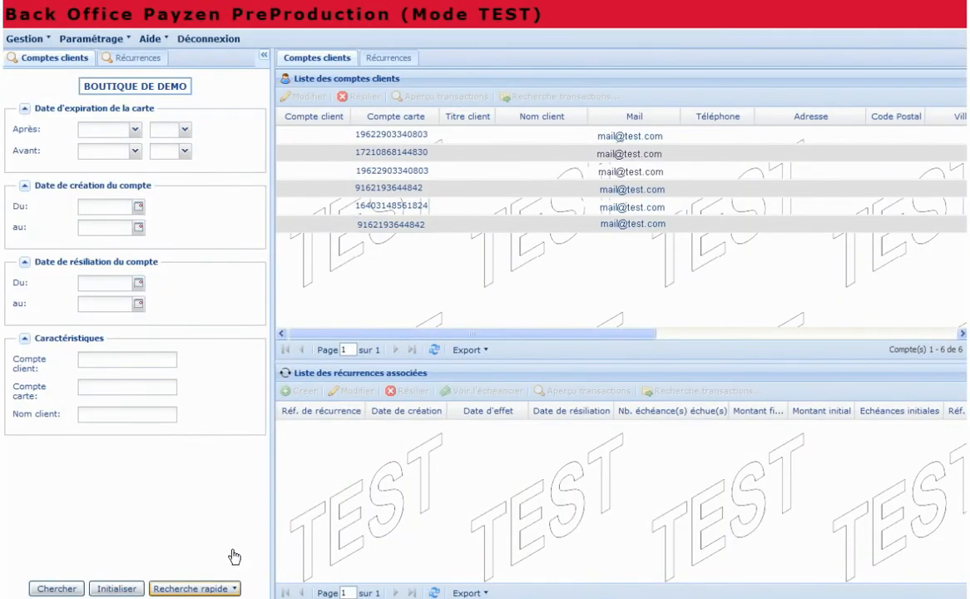
- Open the customer account quick searches and show the options based on card expiration date (Date d'expiration)
left_click(171, 588)
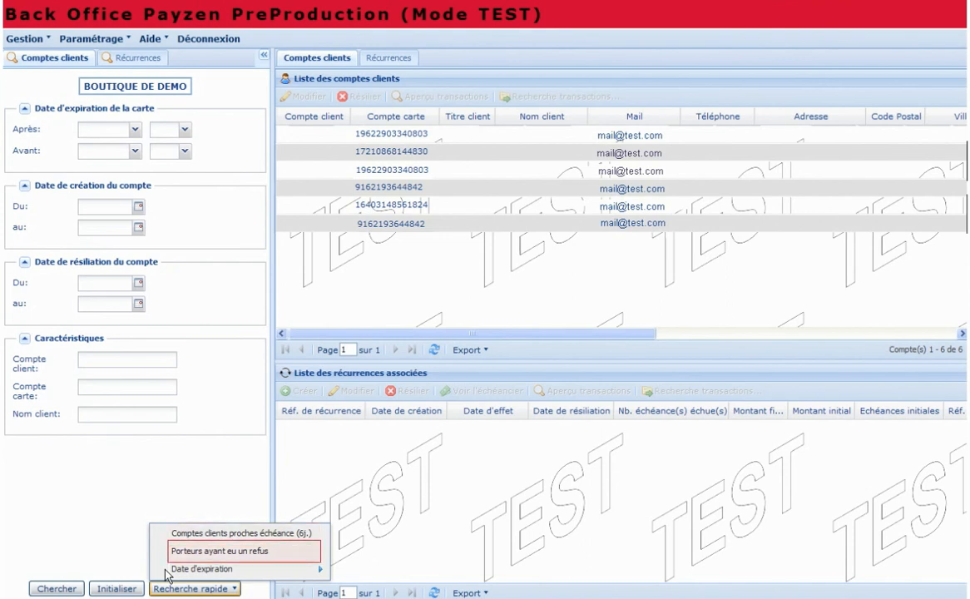
mouse_move(168, 572)
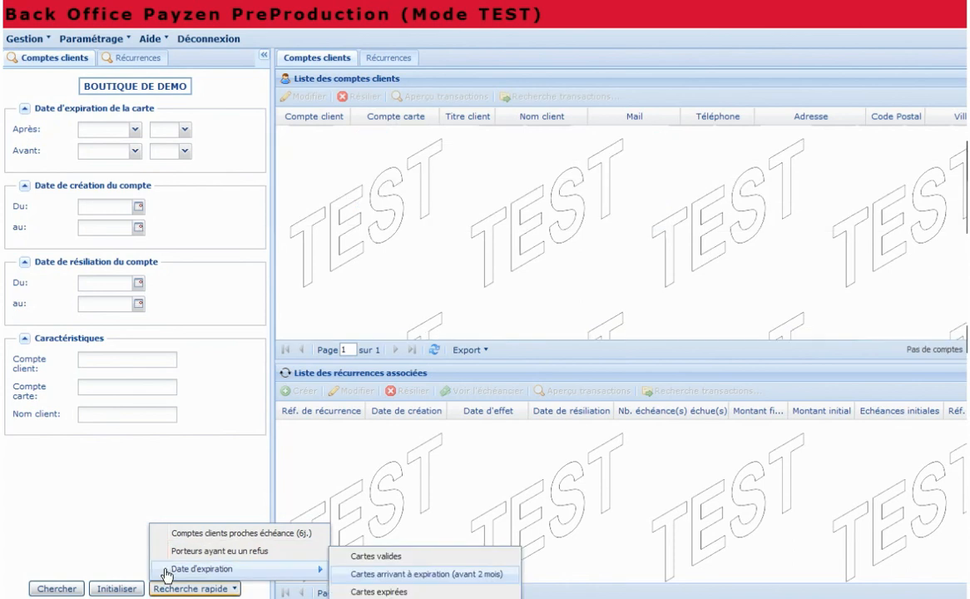